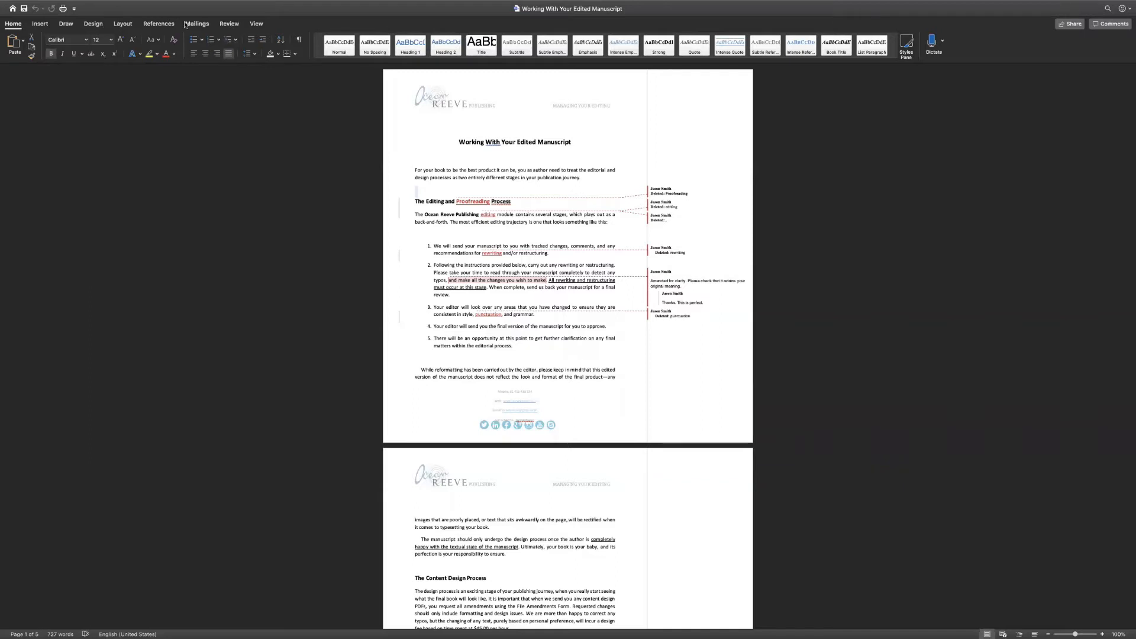
# Step: Show the review tools and toggle Track Changes off and back on
pyautogui.click(233, 26)
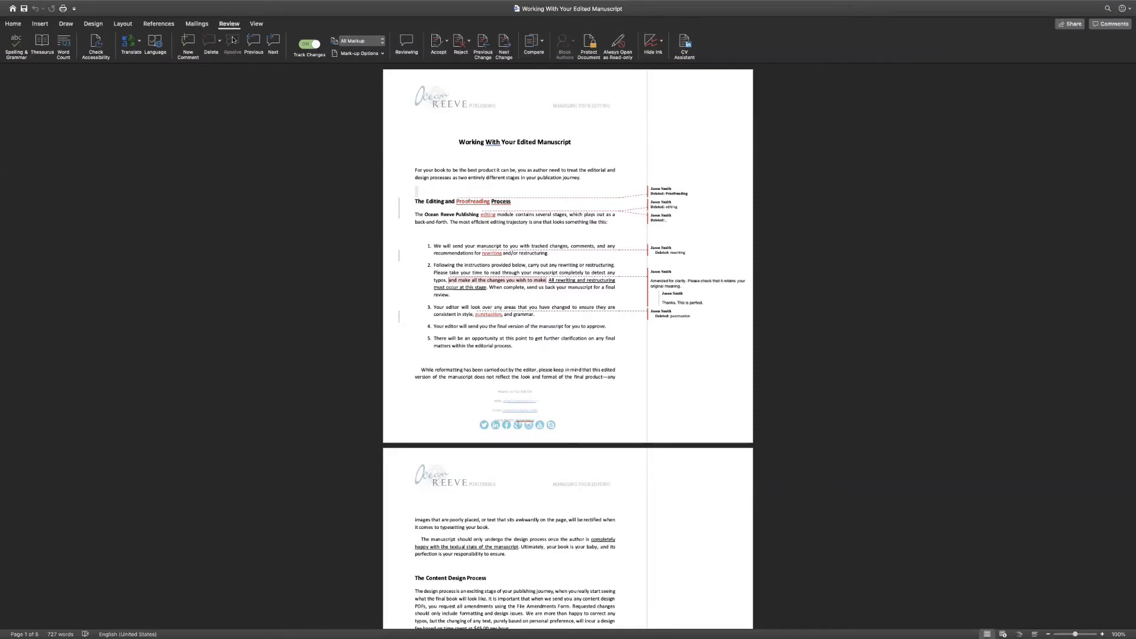
pyautogui.click(313, 46)
pyautogui.click(314, 45)
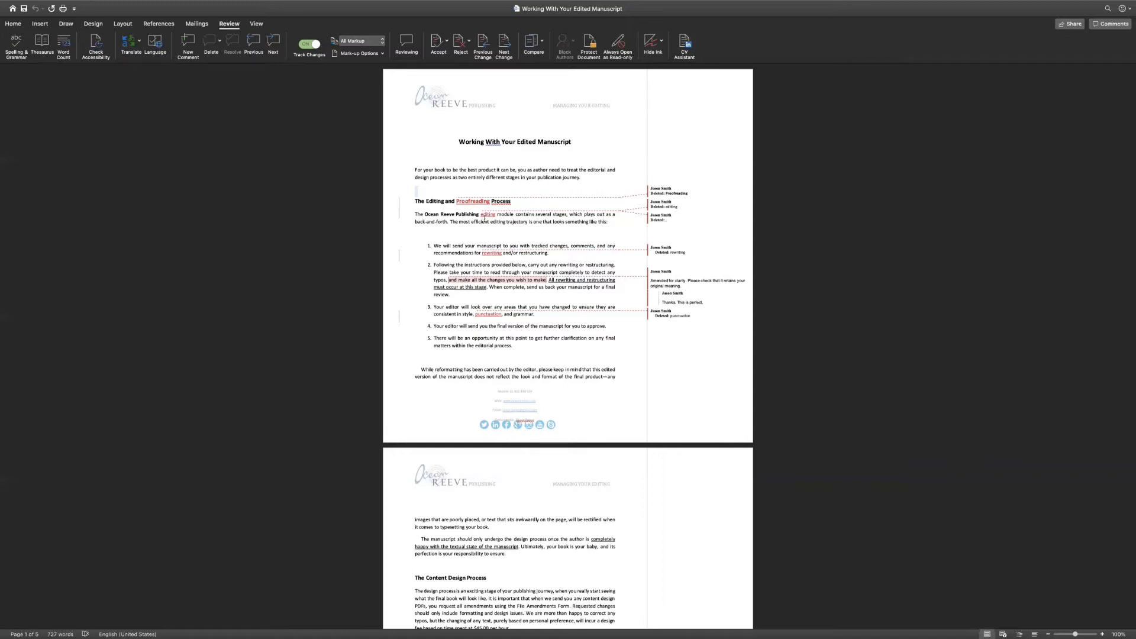
pyautogui.moveTo(469, 201)
pyautogui.click(418, 157)
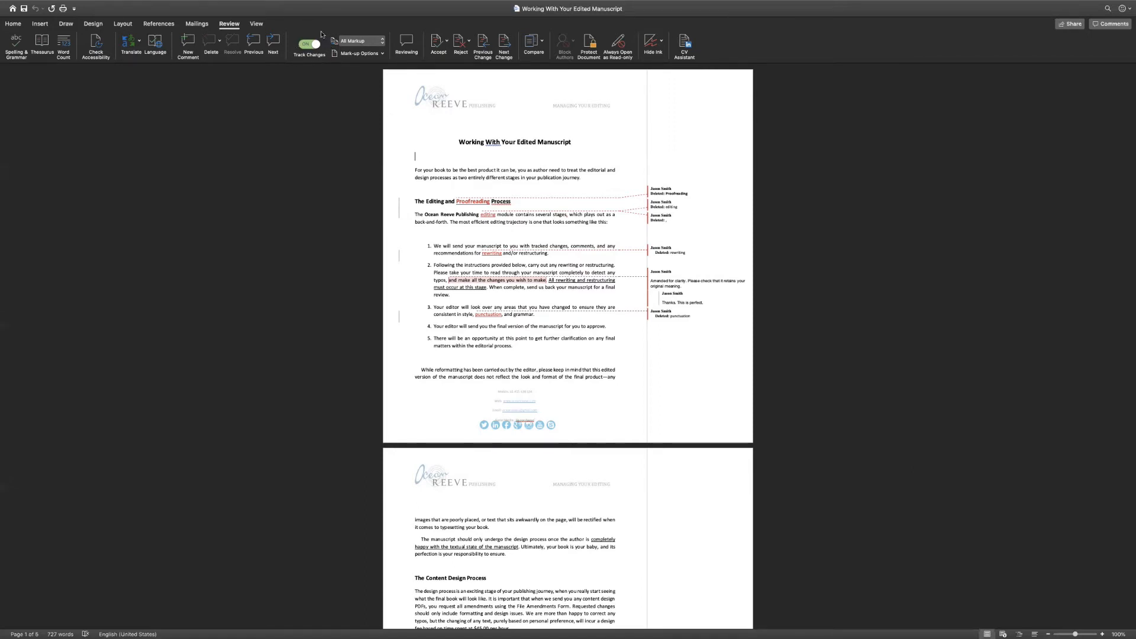
# Step: View the document as Original and as No Markup, and return the display to All Markup
pyautogui.click(380, 42)
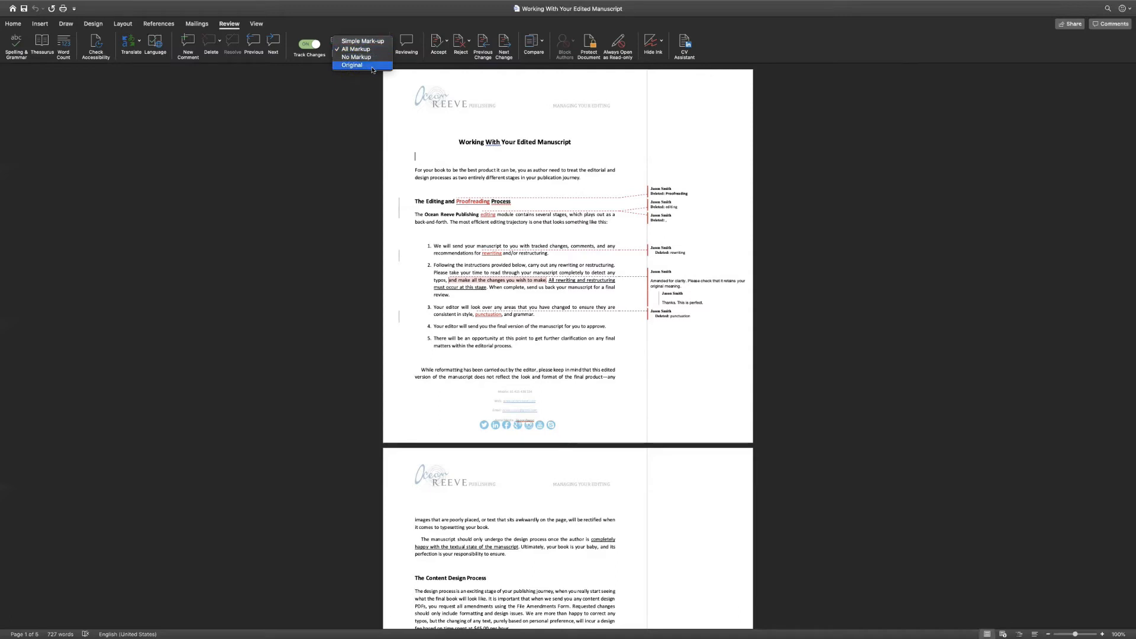
pyautogui.click(372, 65)
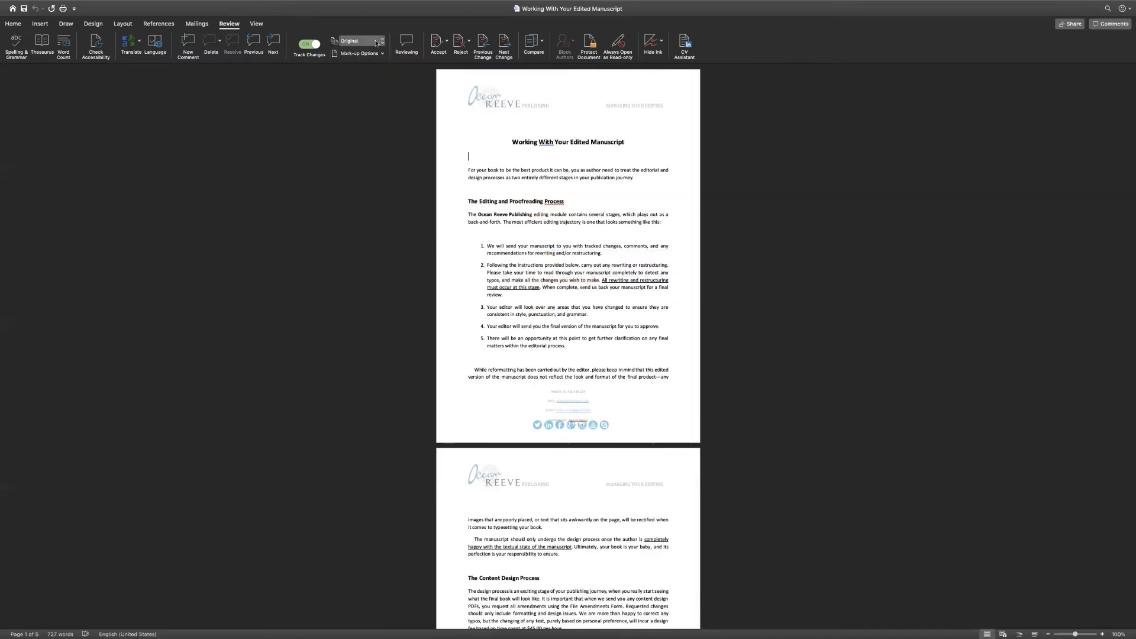
pyautogui.click(377, 43)
pyautogui.click(373, 33)
pyautogui.click(375, 41)
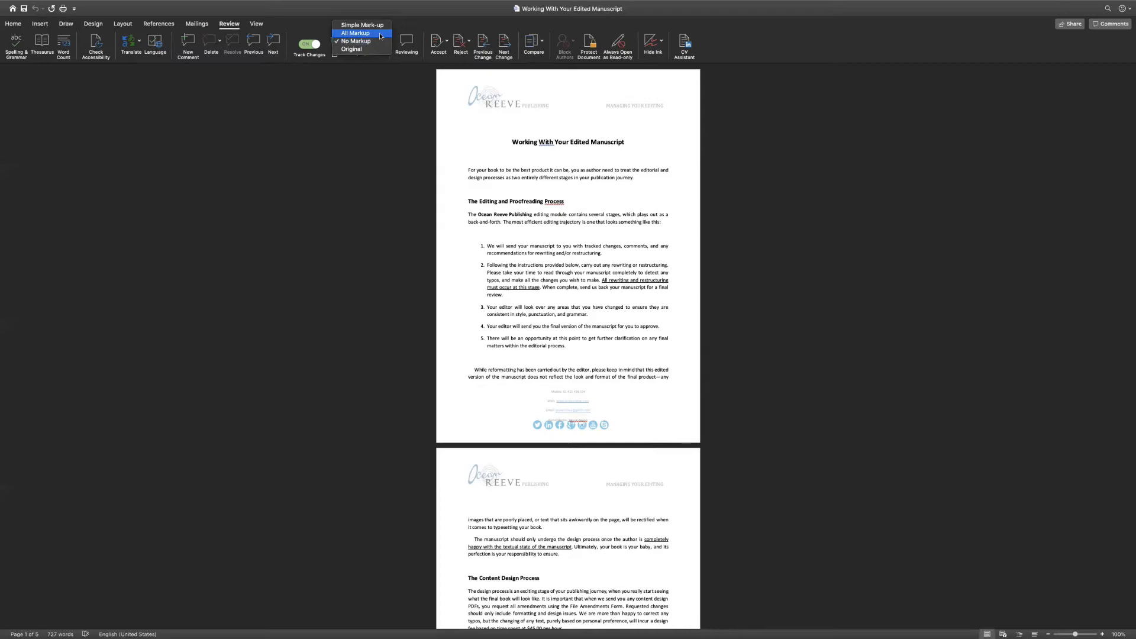
pyautogui.click(377, 33)
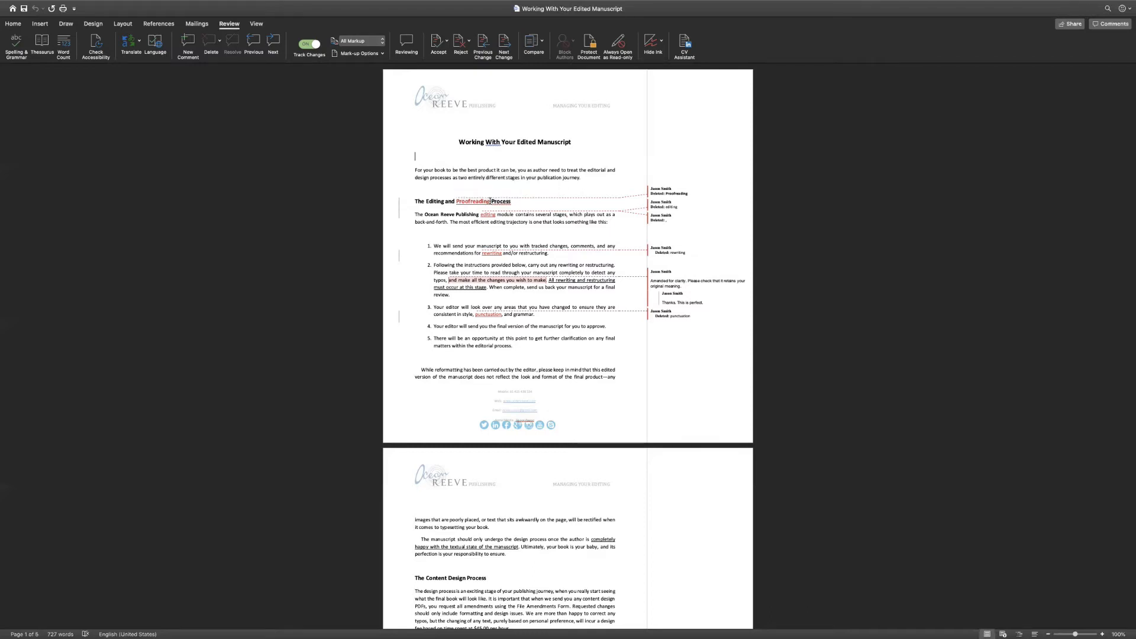
# Step: Compare the Simple Mark-up display with All Markup, leaving the document in All Markup
pyautogui.click(380, 41)
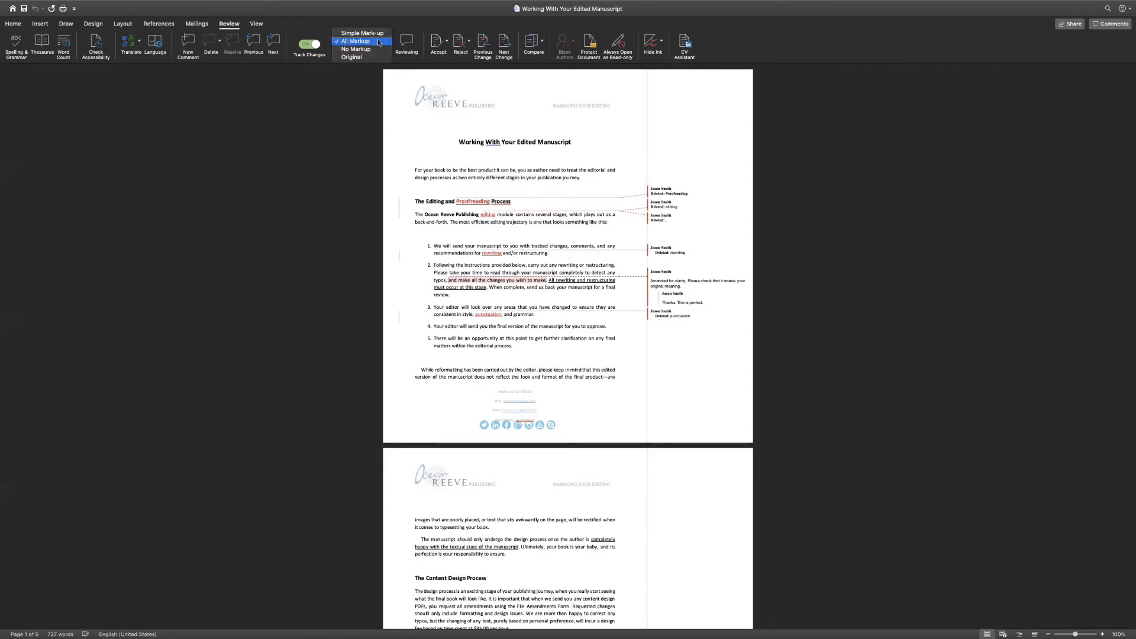
pyautogui.click(376, 34)
pyautogui.click(369, 42)
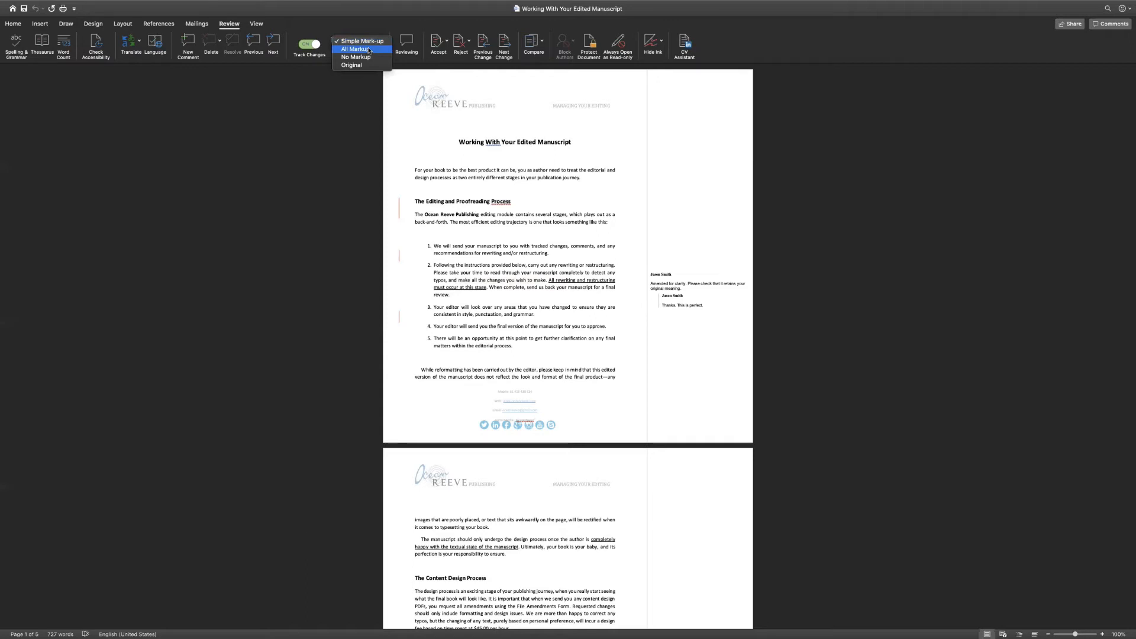
pyautogui.click(368, 50)
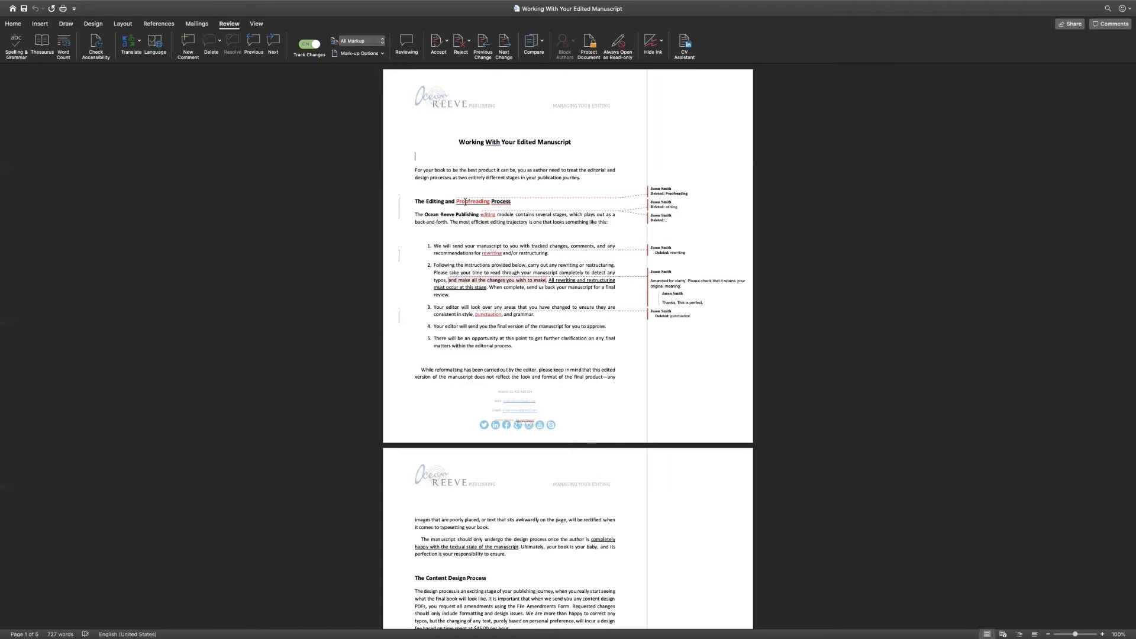
pyautogui.click(375, 41)
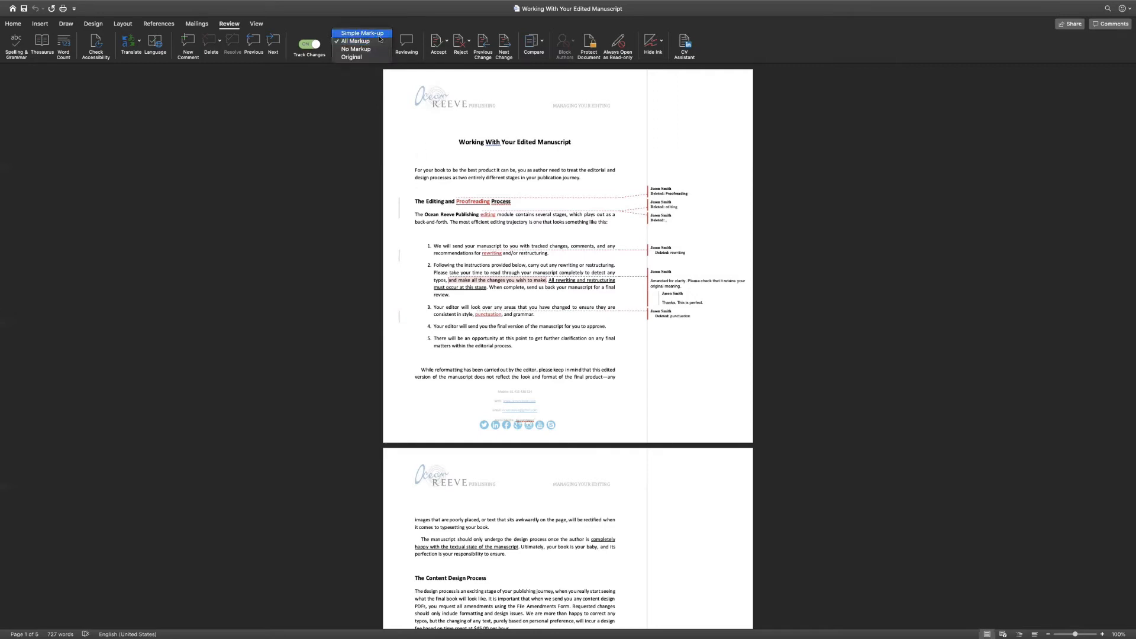
pyautogui.click(379, 35)
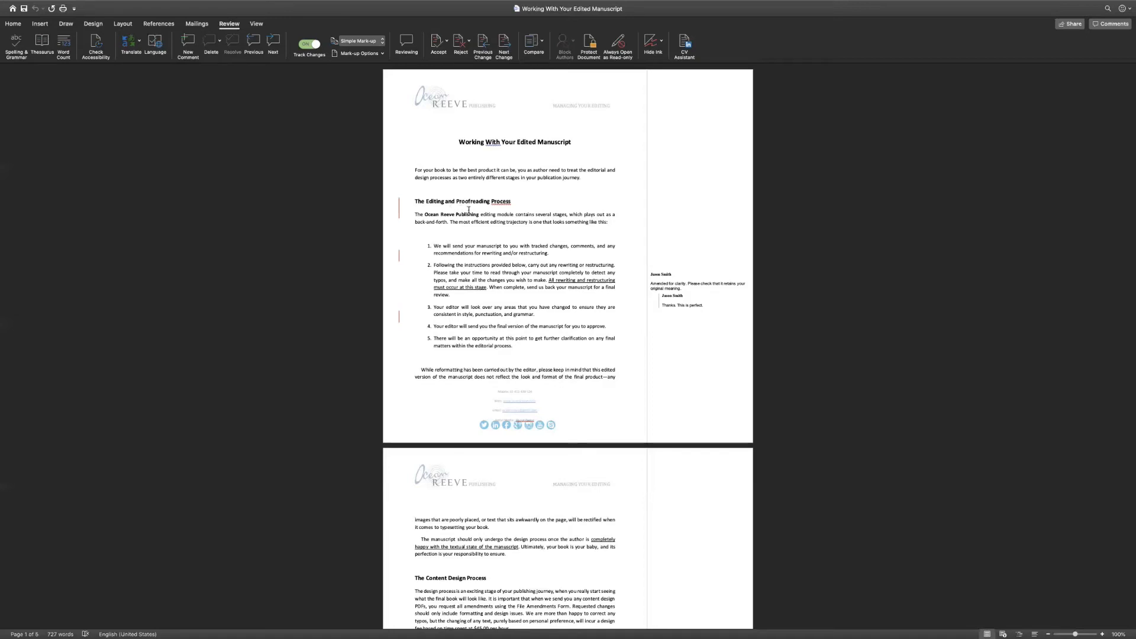
pyautogui.click(363, 40)
pyautogui.click(377, 53)
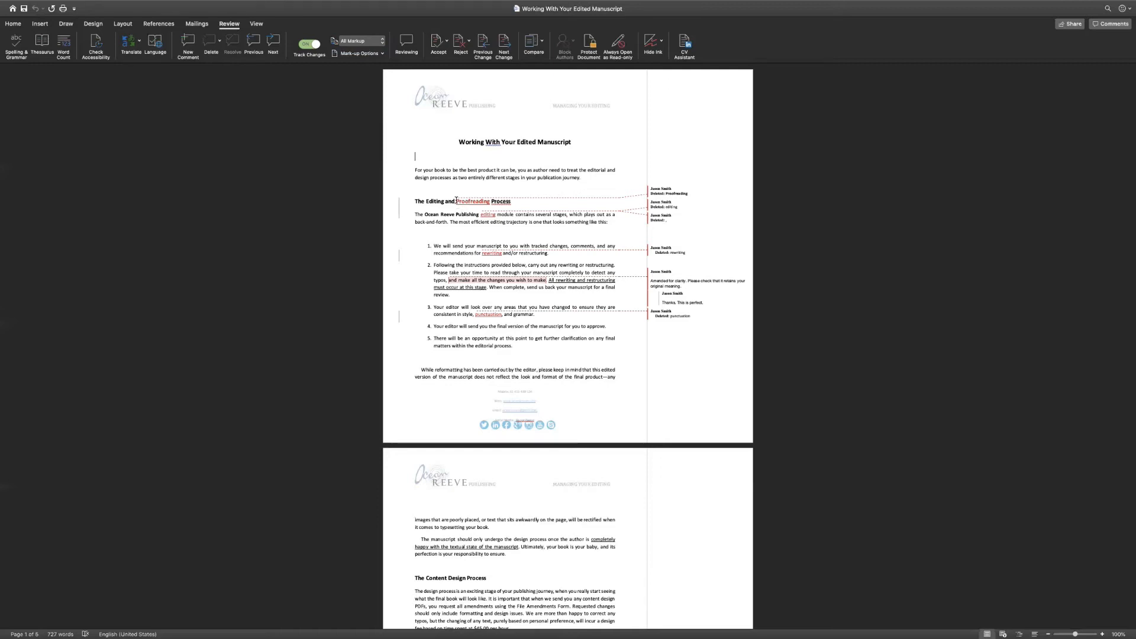
# Step: Examine the tracked change on "Proofreading" in the heading and its accept and reject options
pyautogui.doubleClick(479, 200)
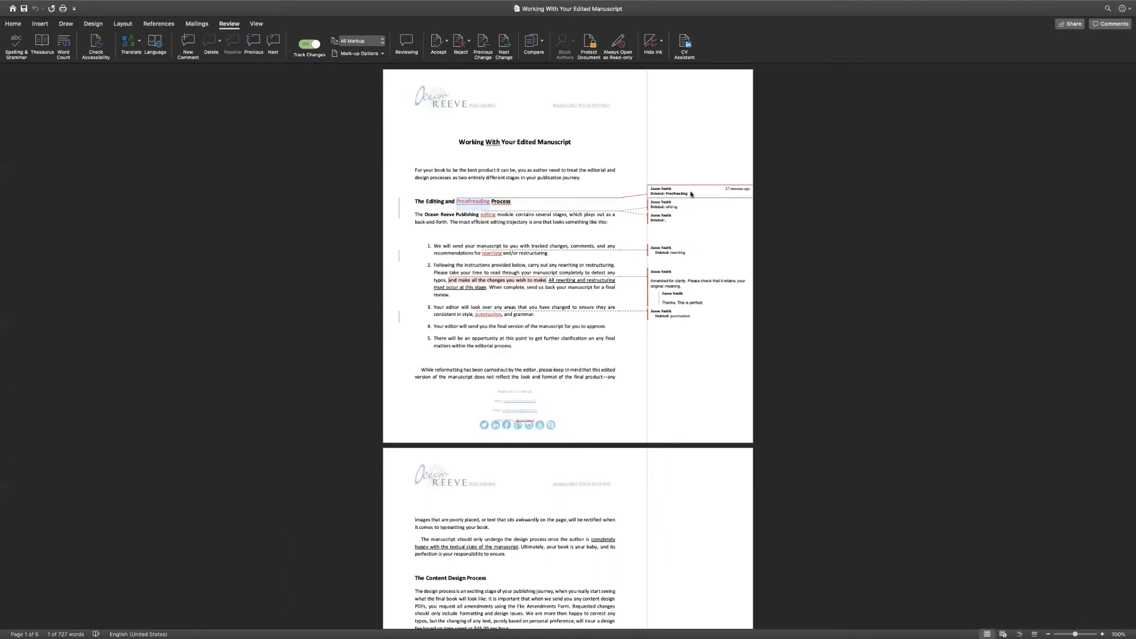
pyautogui.click(708, 194)
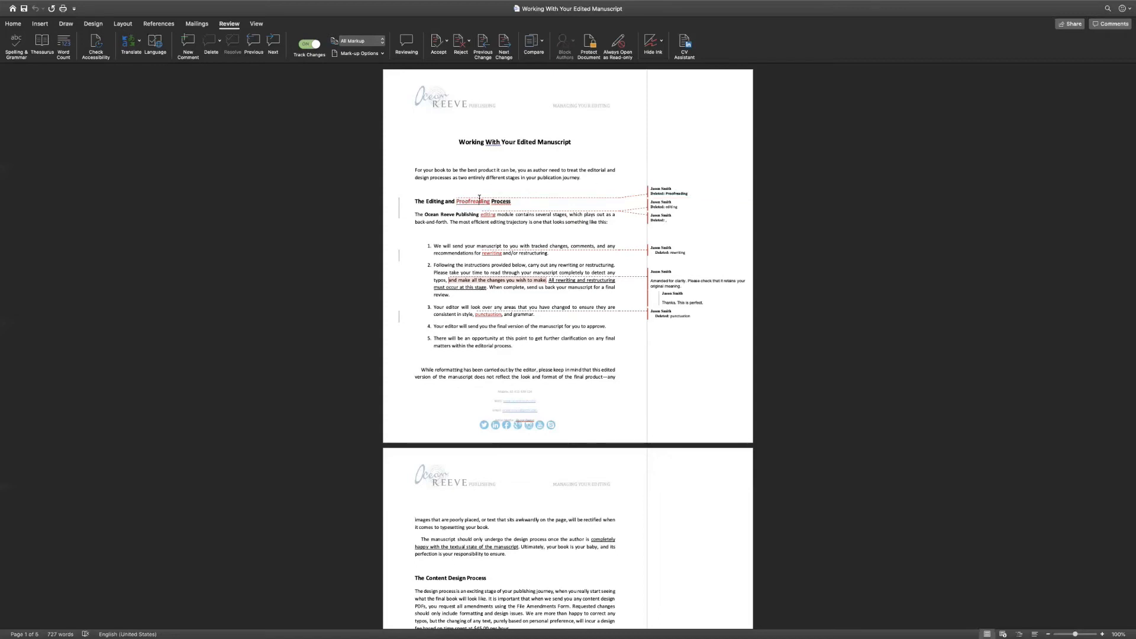
pyautogui.doubleClick(478, 202)
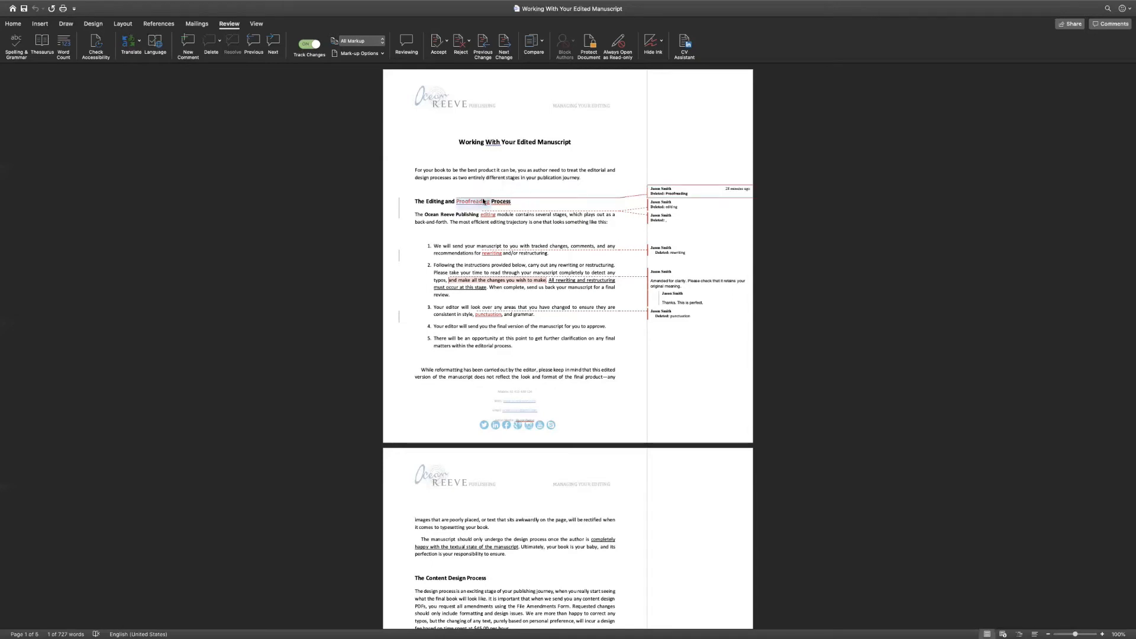
pyautogui.rightClick(483, 201)
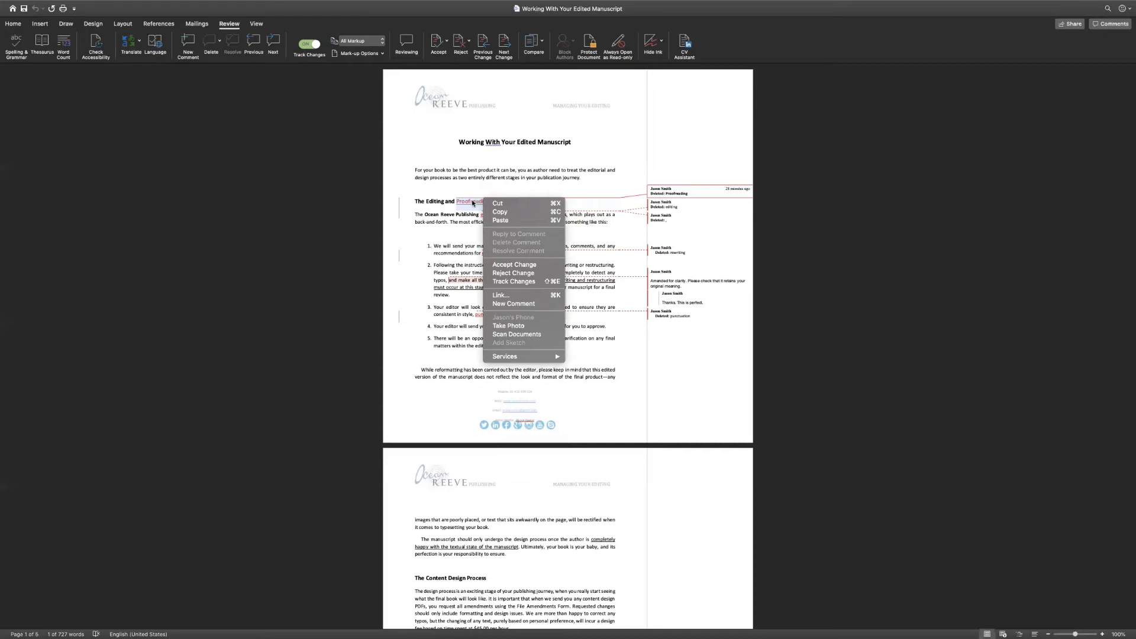
pyautogui.click(552, 265)
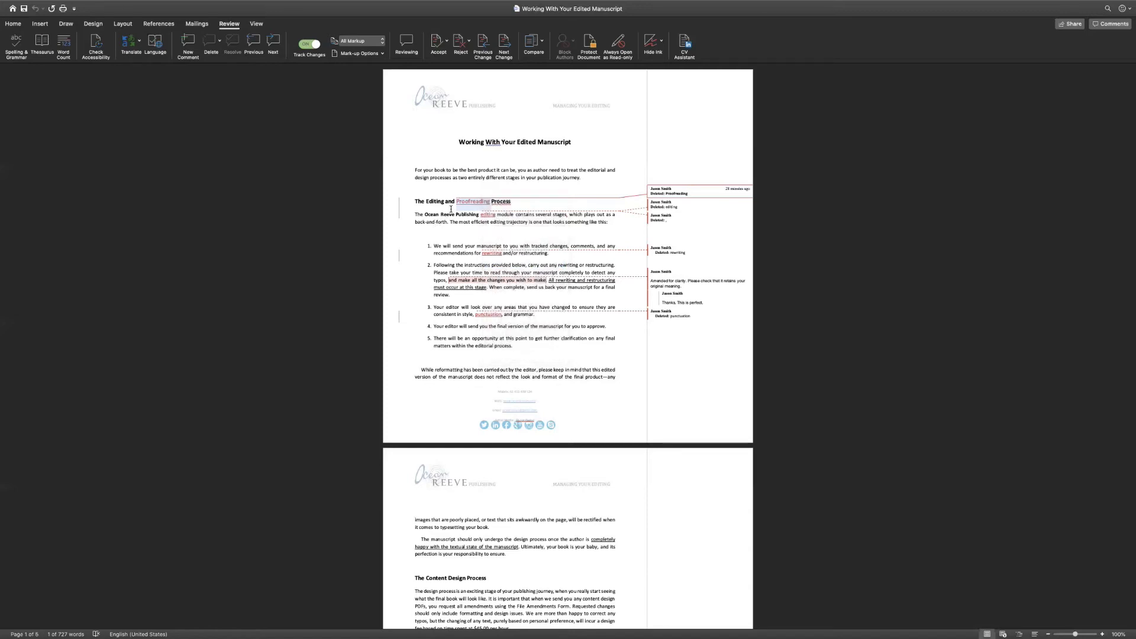
pyautogui.click(468, 138)
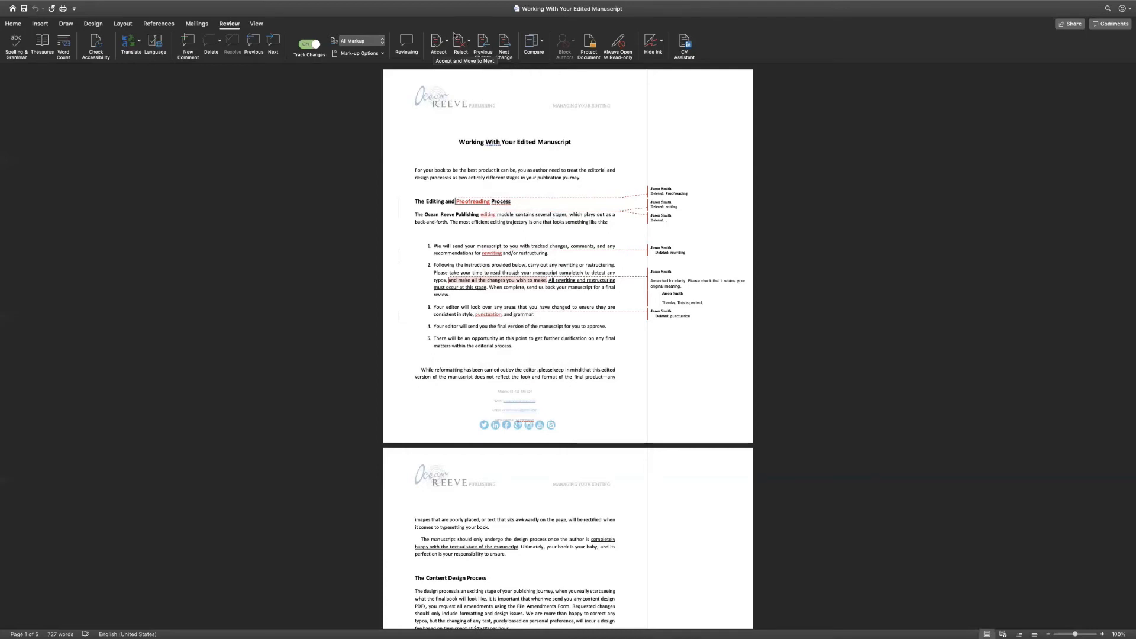
# Step: Accept the tracked deletions of "Proofreading" in the heading and "editing" in the paragraph below it
pyautogui.click(502, 52)
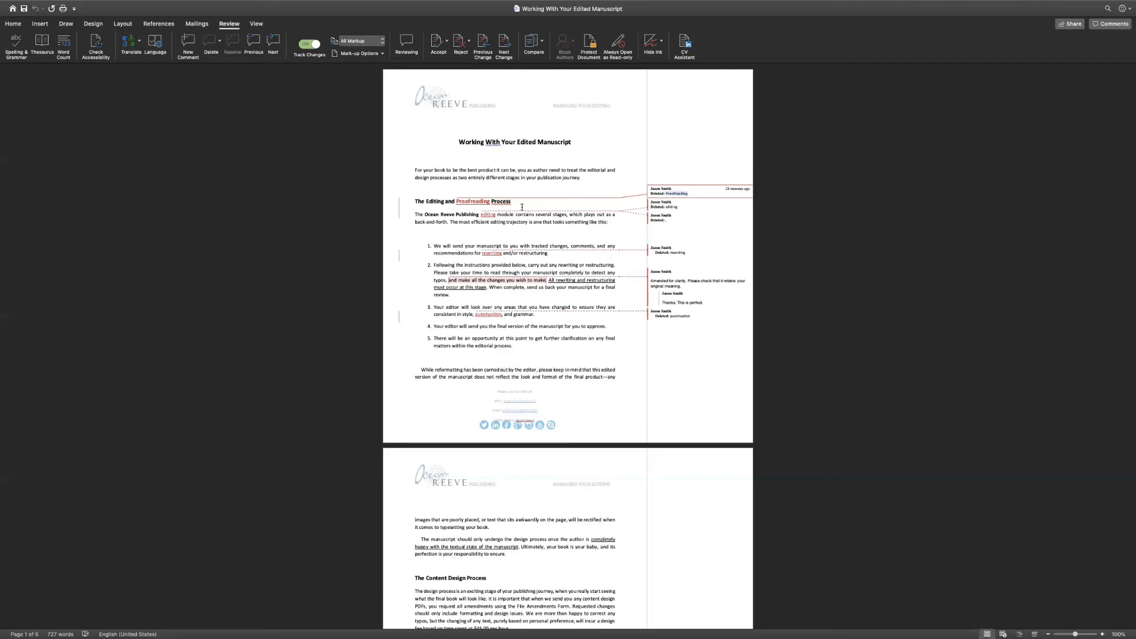
pyautogui.click(438, 42)
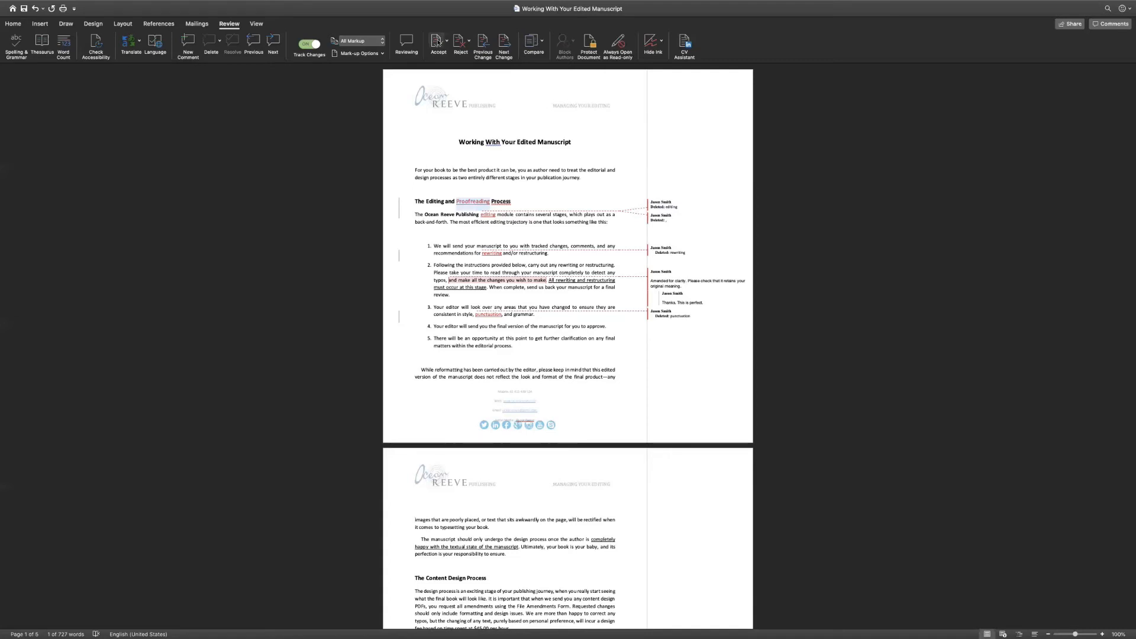
pyautogui.click(504, 46)
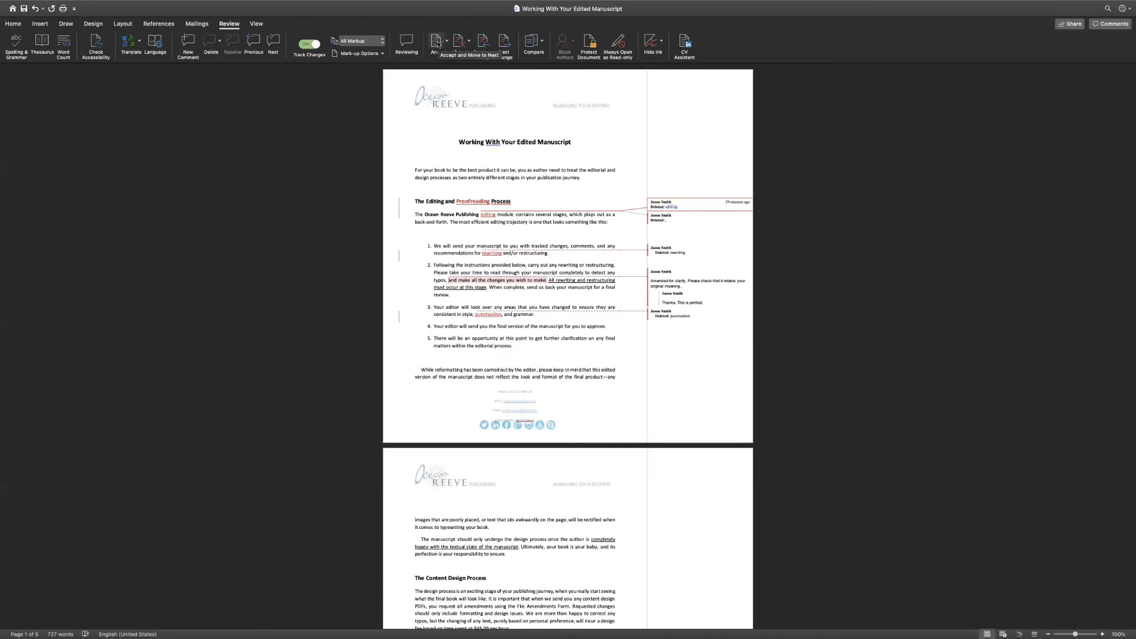
pyautogui.click(438, 44)
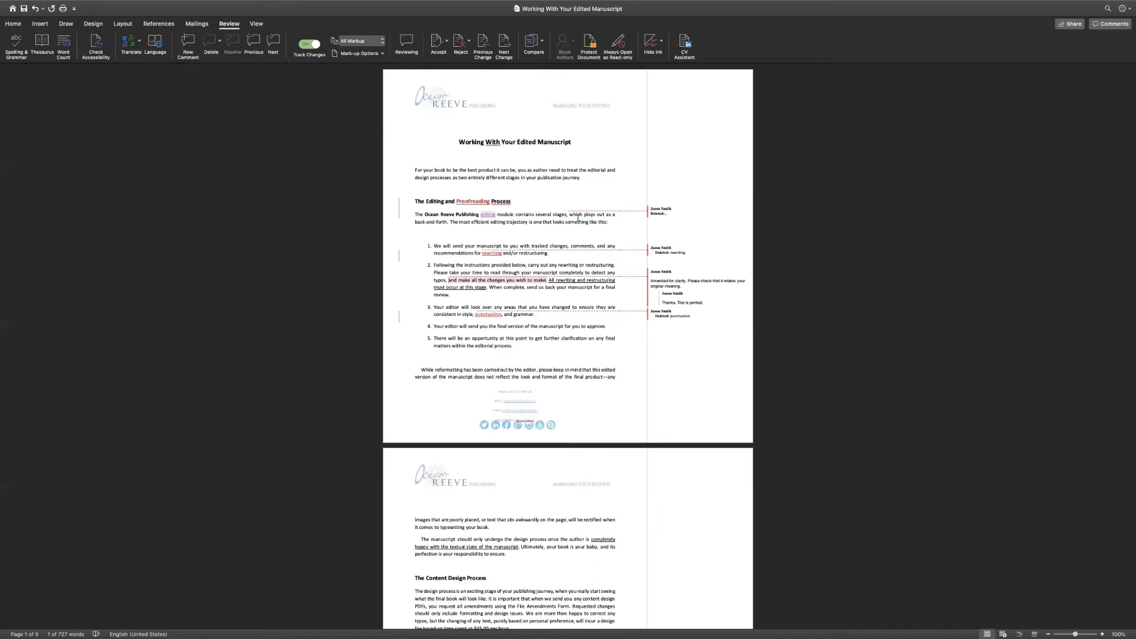
# Step: Reject the tracked punctuation deletion after "stages" in the first paragraph under the heading
pyautogui.click(504, 48)
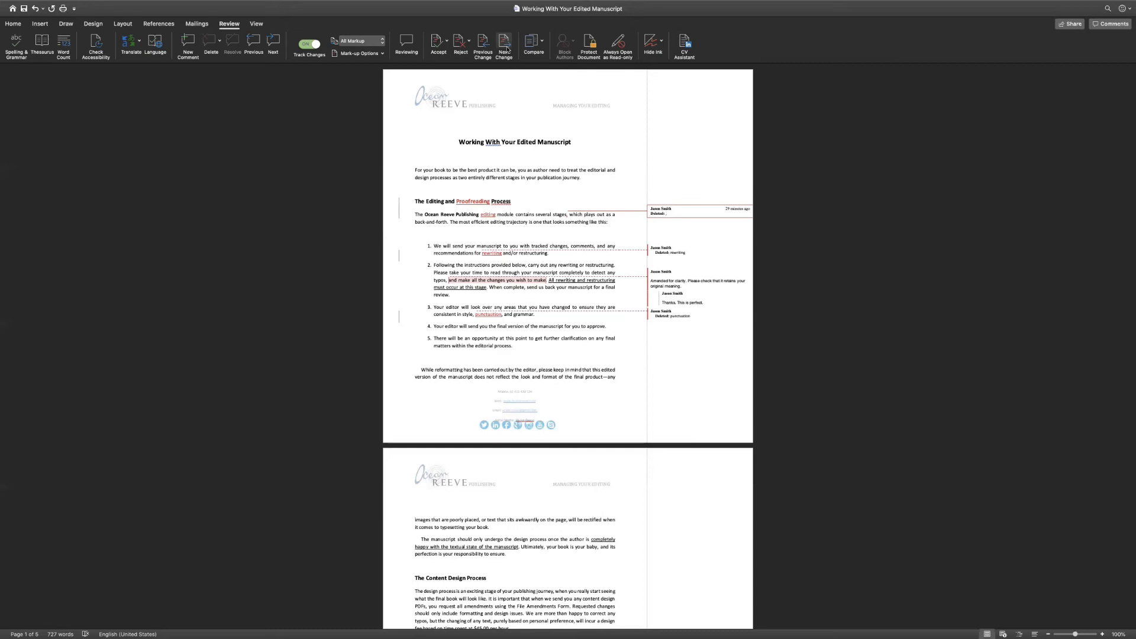
pyautogui.click(461, 46)
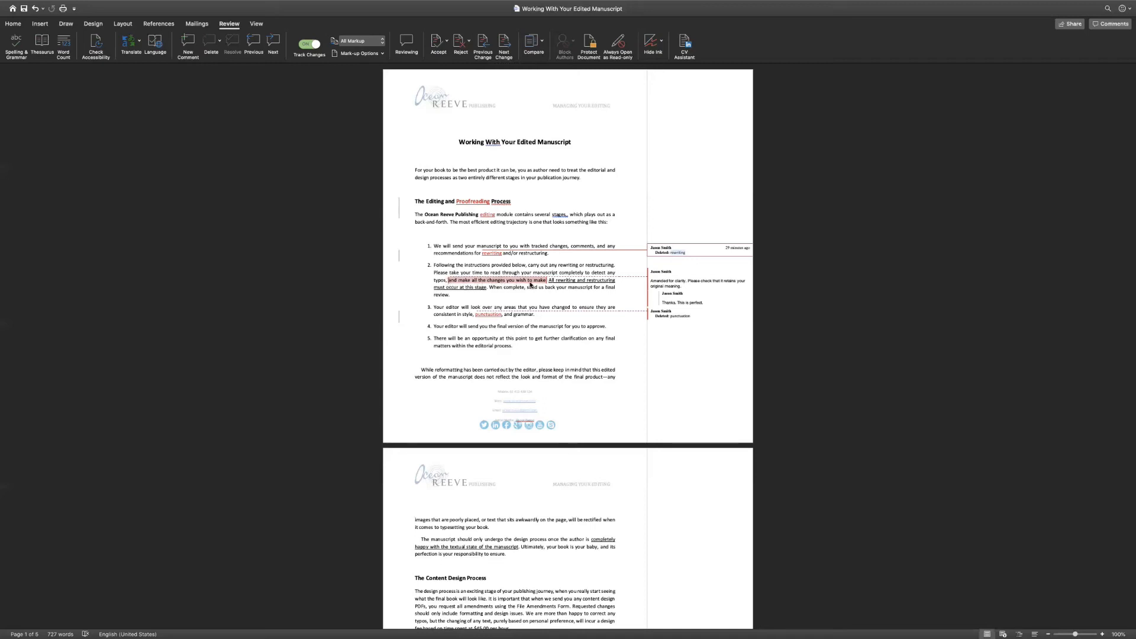
# Step: Read the comment and its reply attached to "and make all the changes you wish to make" in list item 2
pyautogui.moveTo(541, 282)
pyautogui.click(535, 282)
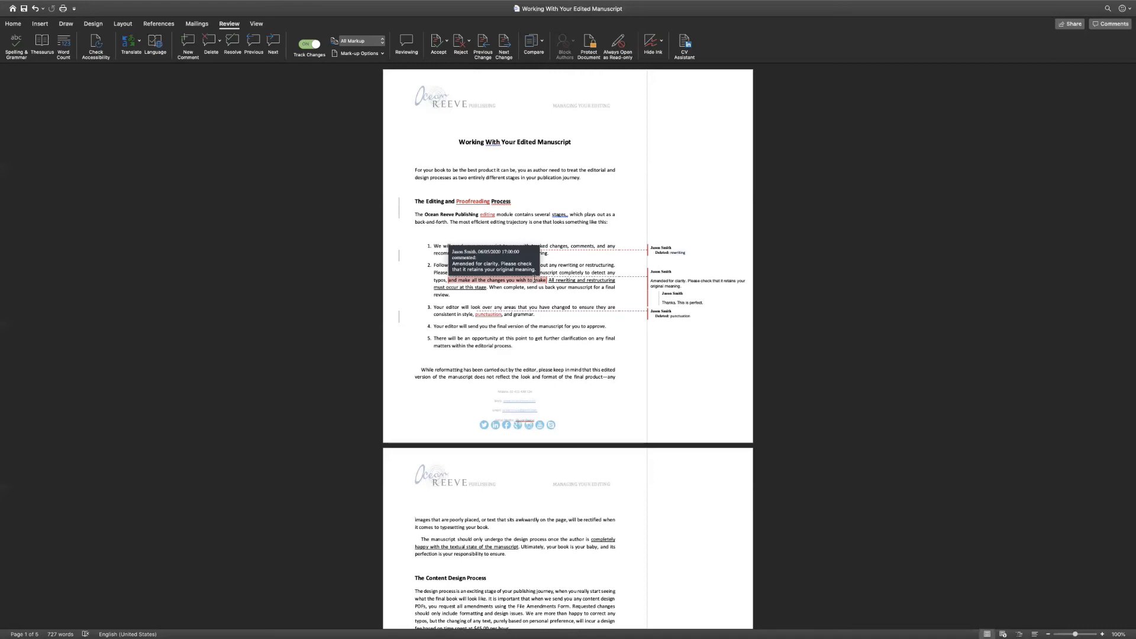
pyautogui.moveTo(535, 281); pyautogui.dragTo(546, 281)
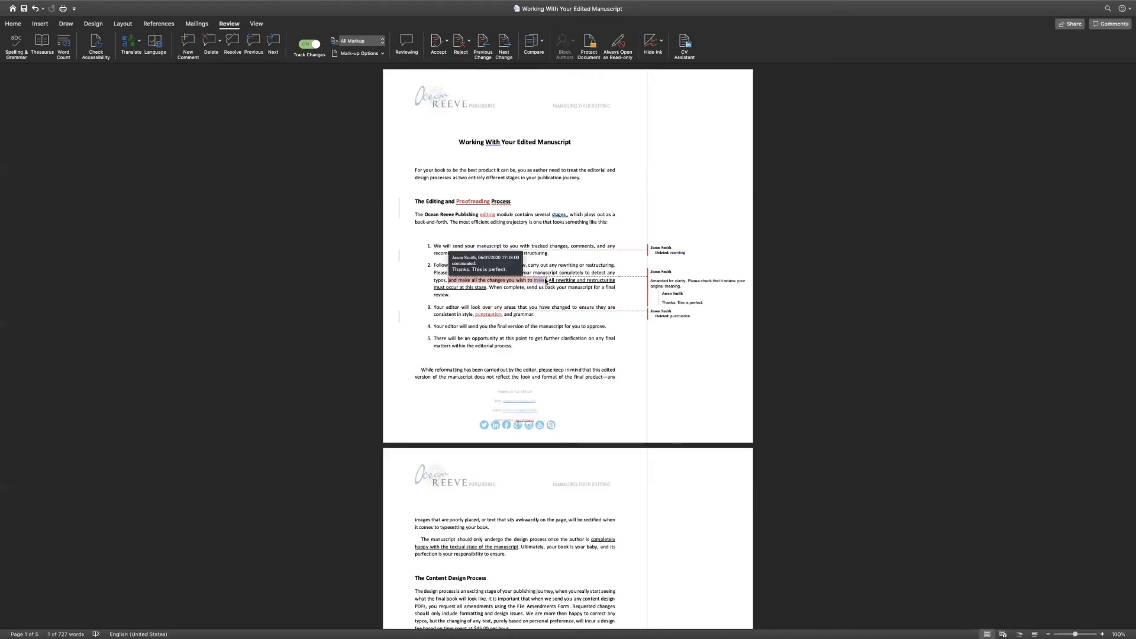
pyautogui.click(517, 278)
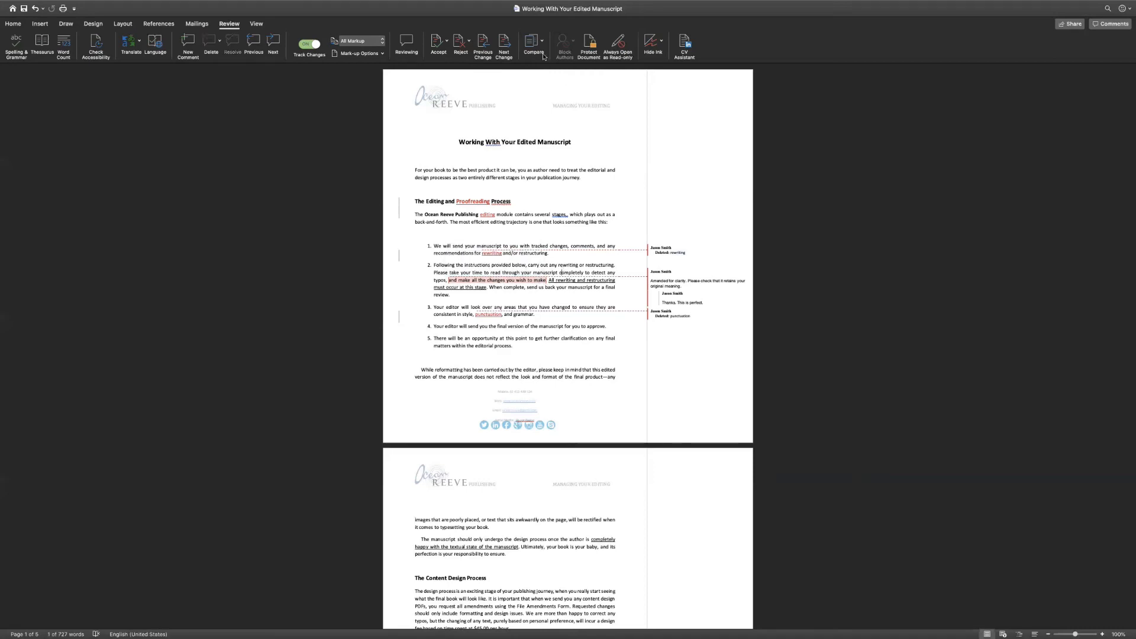
pyautogui.click(505, 44)
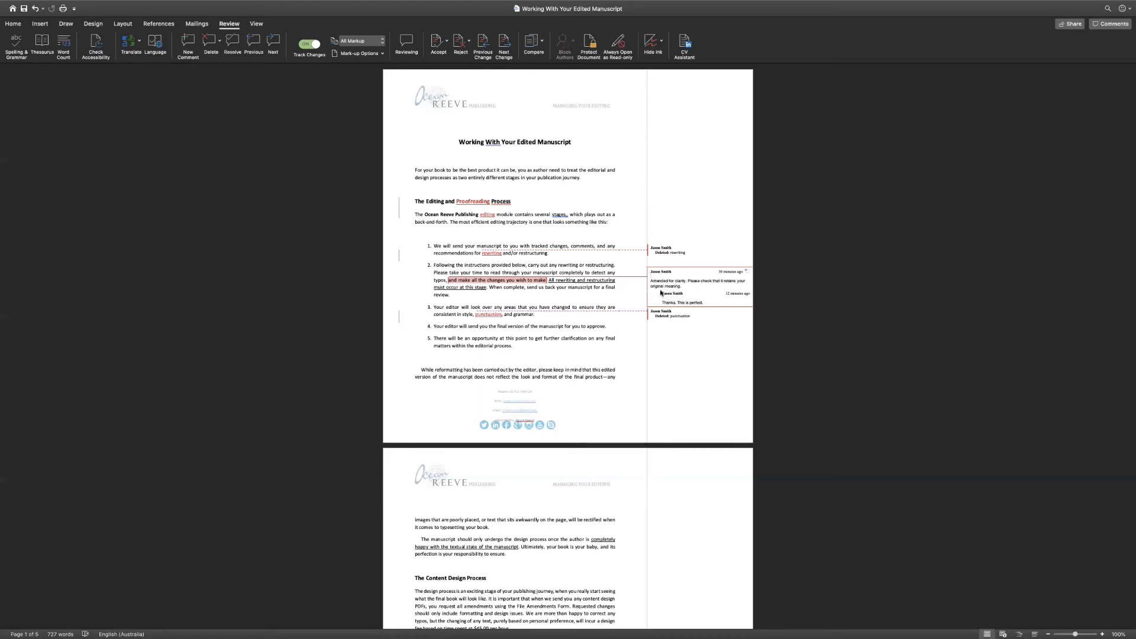
pyautogui.click(530, 273)
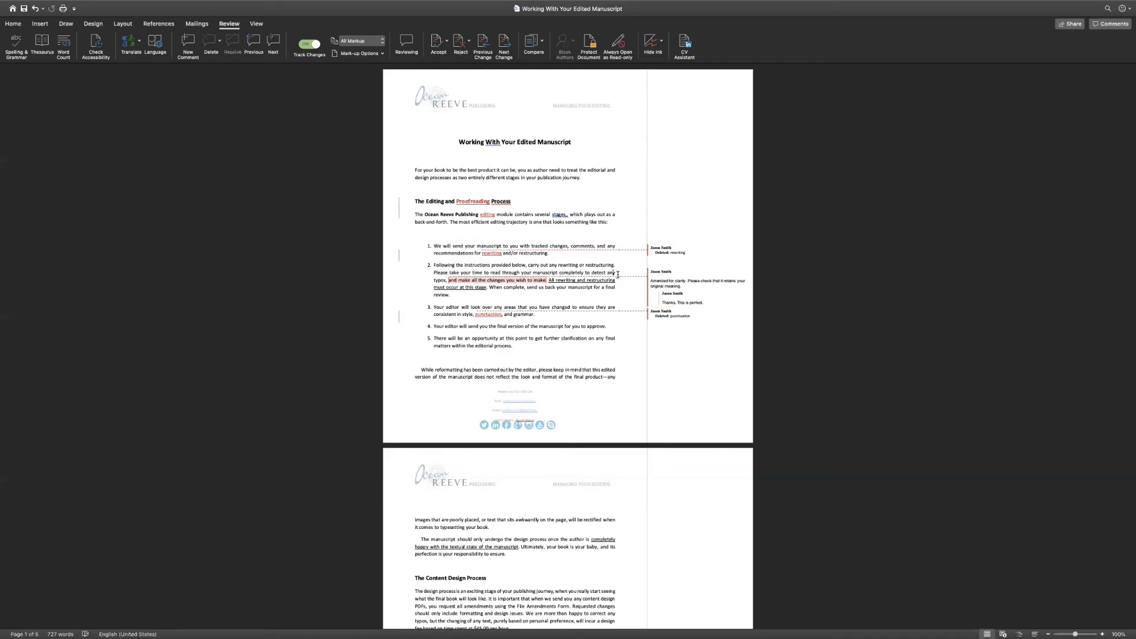
# Step: Reply "Thanks. This is perfect." to the clarity comment on list item 2, and add a further blank reply
pyautogui.click(680, 297)
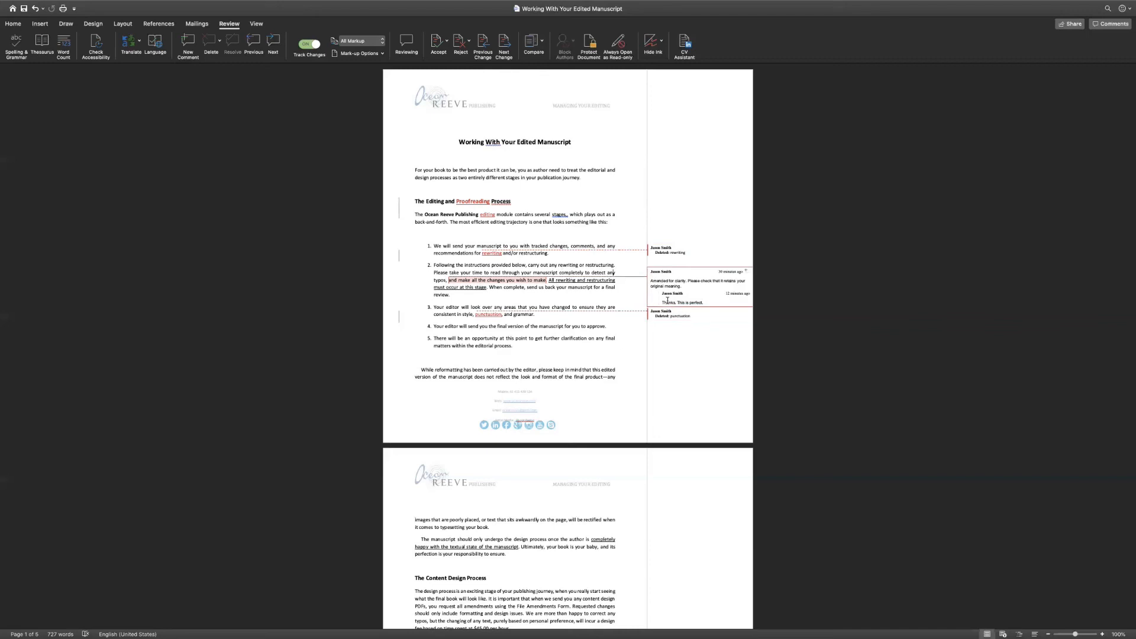
pyautogui.click(747, 272)
pyautogui.write('R')
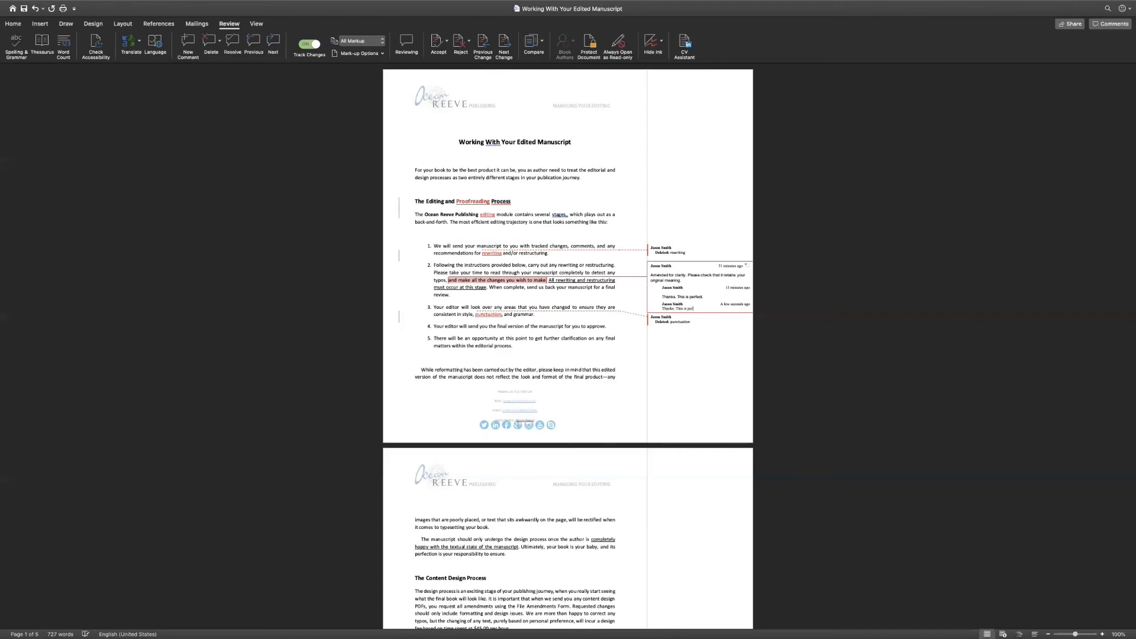
pyautogui.write('hanks. This is perfect.')
pyautogui.click(708, 333)
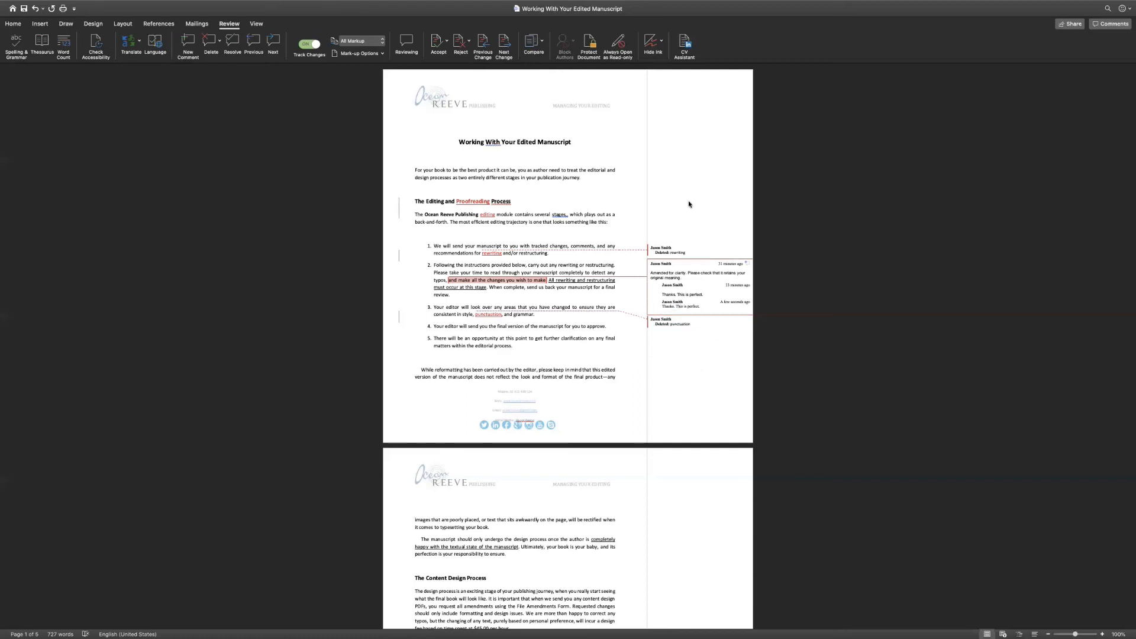
pyautogui.click(748, 263)
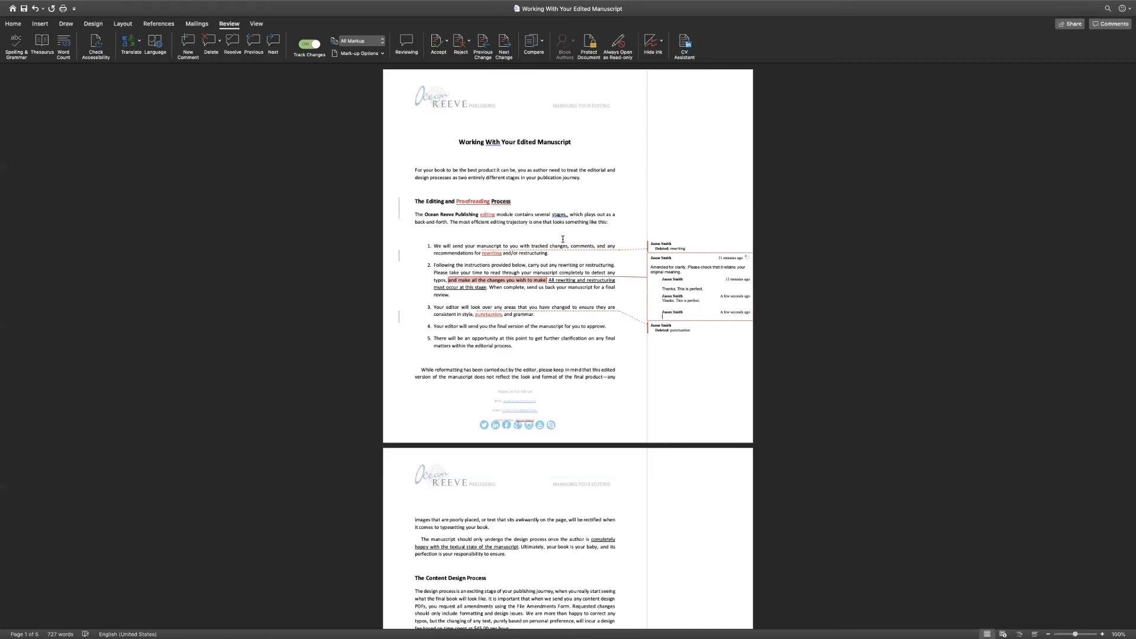
# Step: Set up a Save As copy named "Working With Your Edited Manuscript Version 2" in Downloads, check the available locations, and cancel saving
pyautogui.moveTo(75, 4)
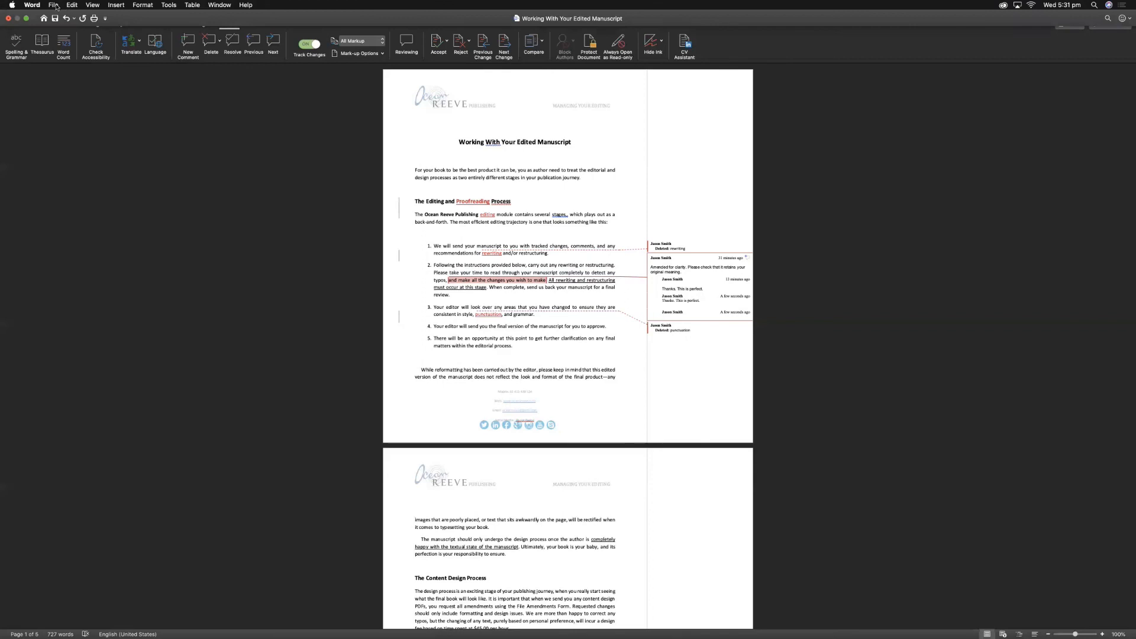
pyautogui.click(54, 5)
pyautogui.click(122, 71)
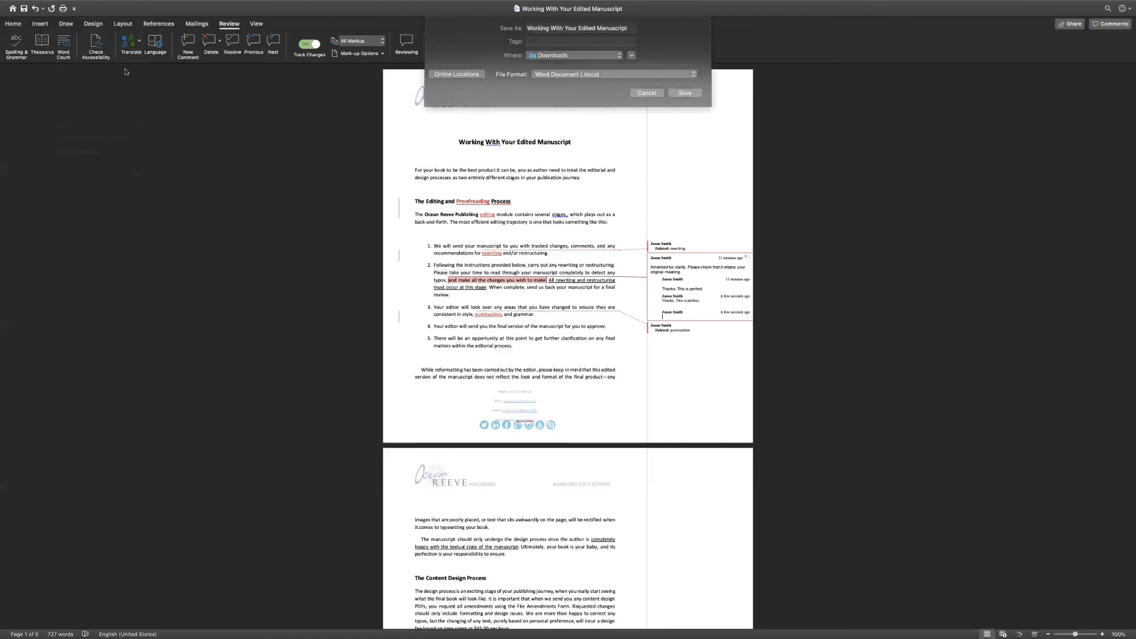
pyautogui.click(631, 28)
pyautogui.write('Versions')
pyautogui.press('BackSpace')
pyautogui.write('2')
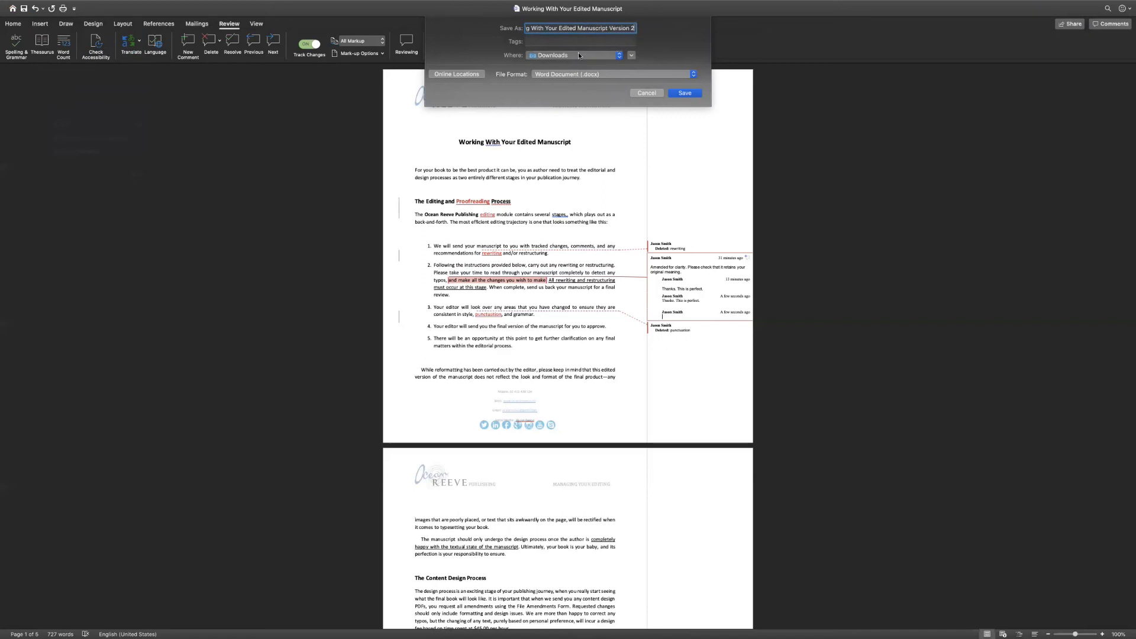
pyautogui.click(609, 54)
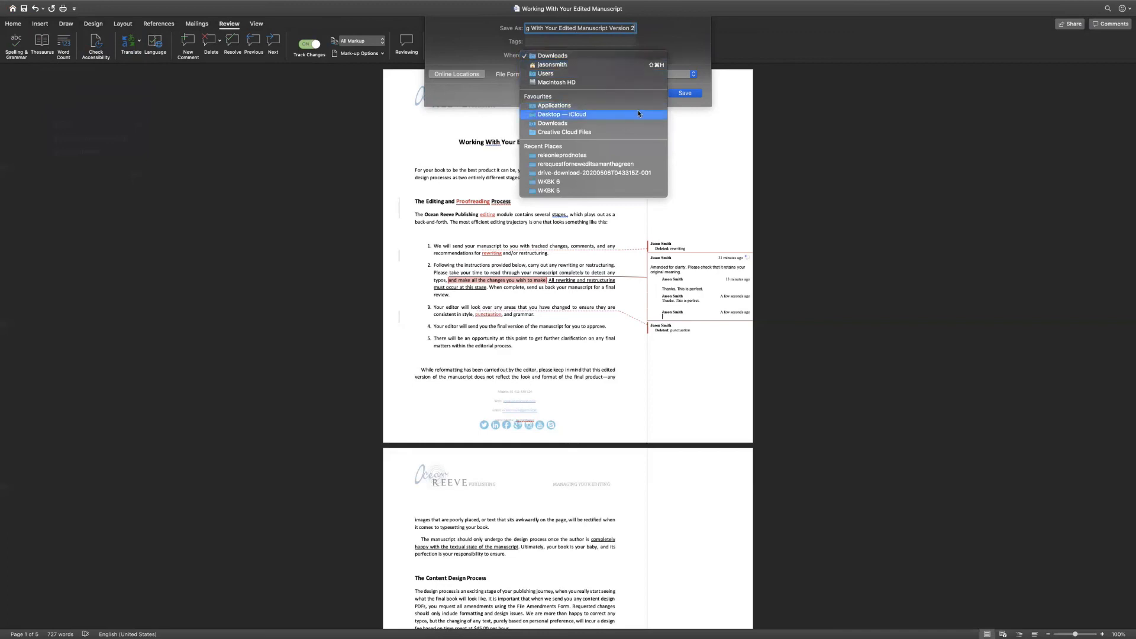
pyautogui.click(480, 52)
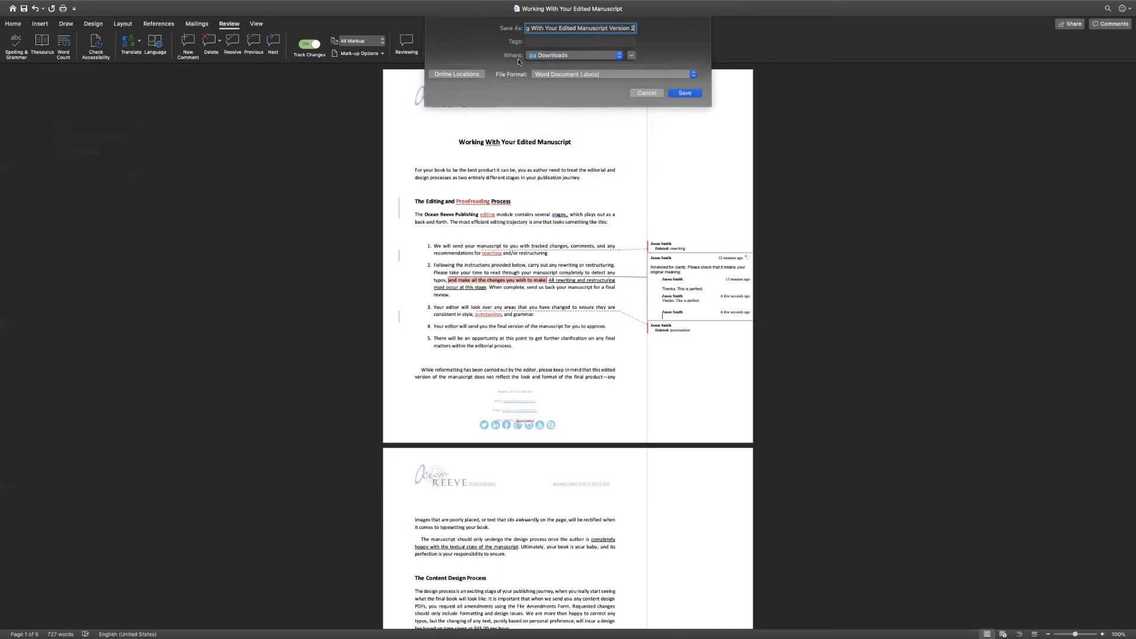
pyautogui.click(651, 93)
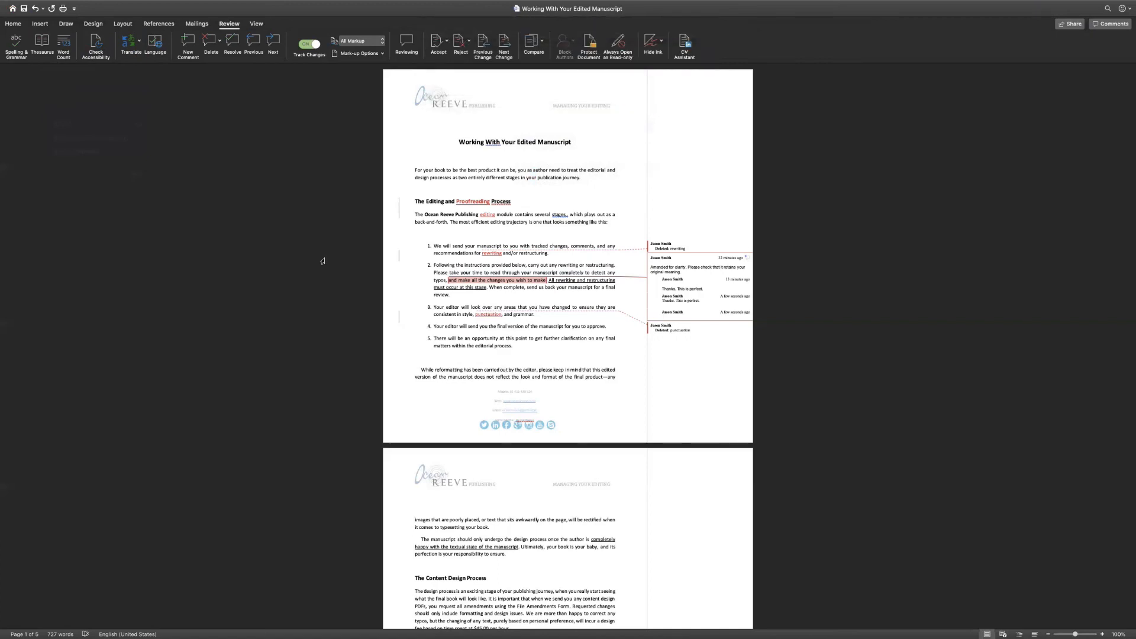